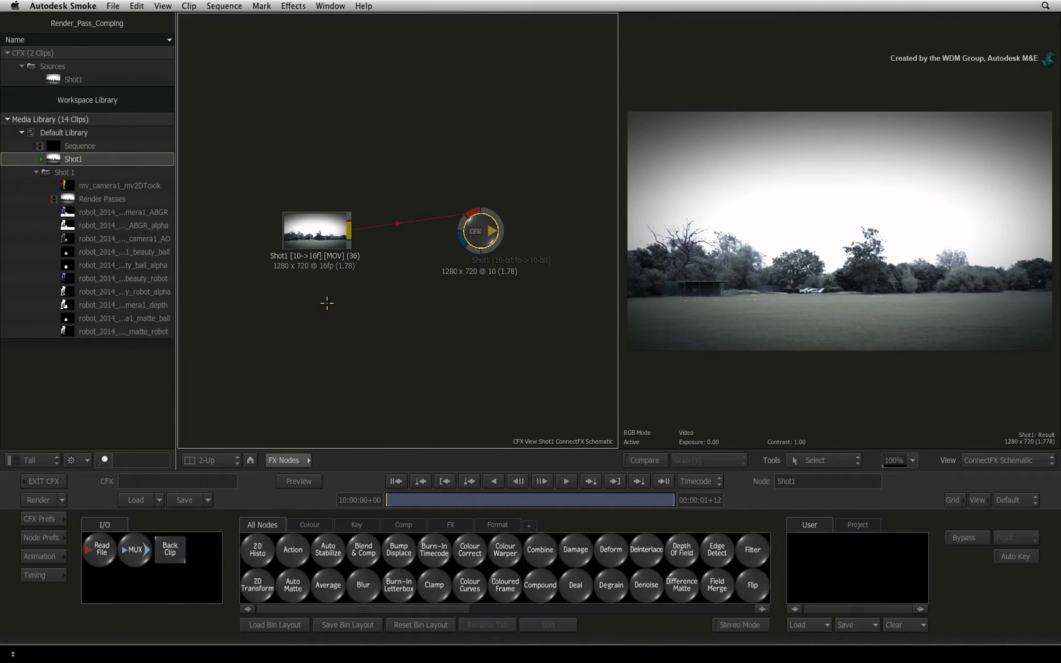
# Step: Move the Shot1 clip node slightly upward in the ConnectFX schematic
pyautogui.moveTo(320, 225); pyautogui.dragTo(316, 216)
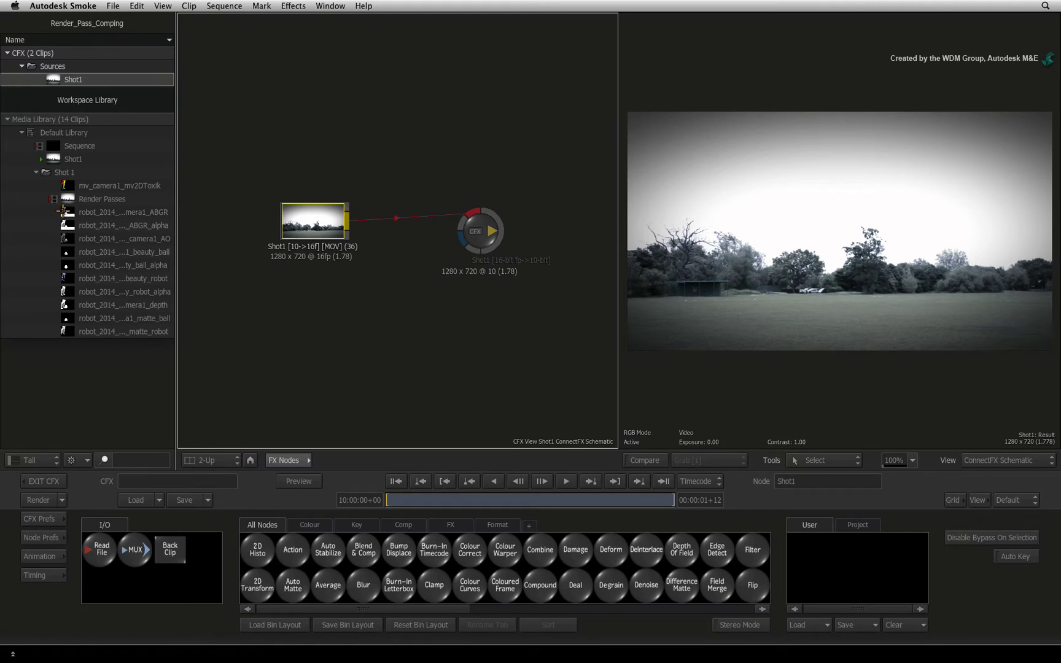
# Step: Drag robot_2014_render_01_camera1_ABGR from Render Passes into the schematic above Shot1
pyautogui.moveTo(65, 210); pyautogui.dragTo(309, 163)
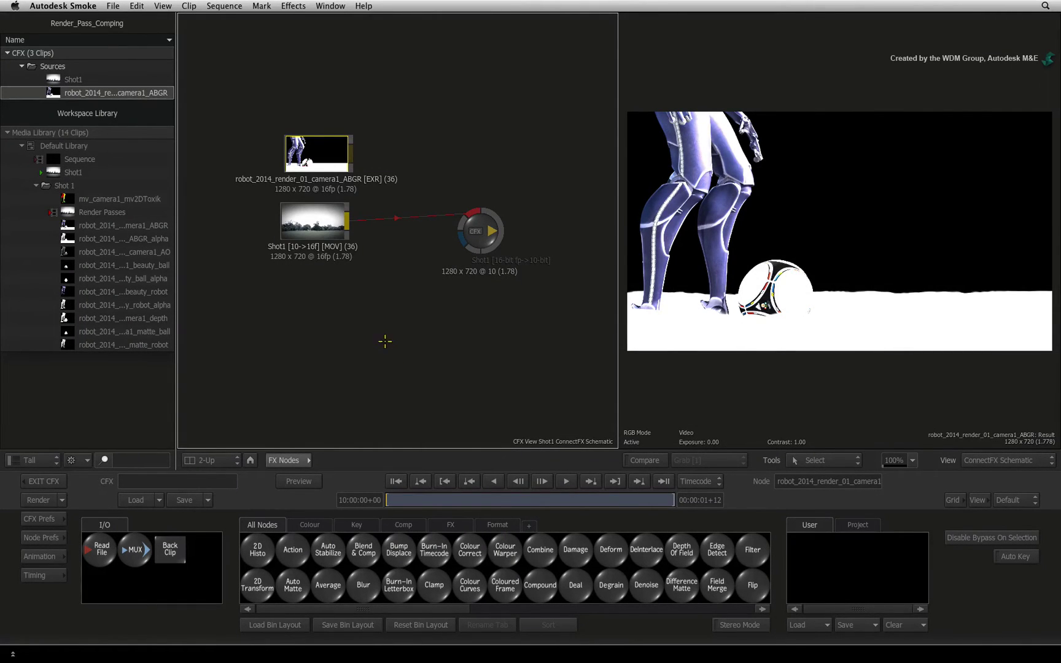
# Step: Preview Shot1, the robot render pass and the CFX output in the viewer, then deselect
pyautogui.click(337, 220)
pyautogui.click(315, 145)
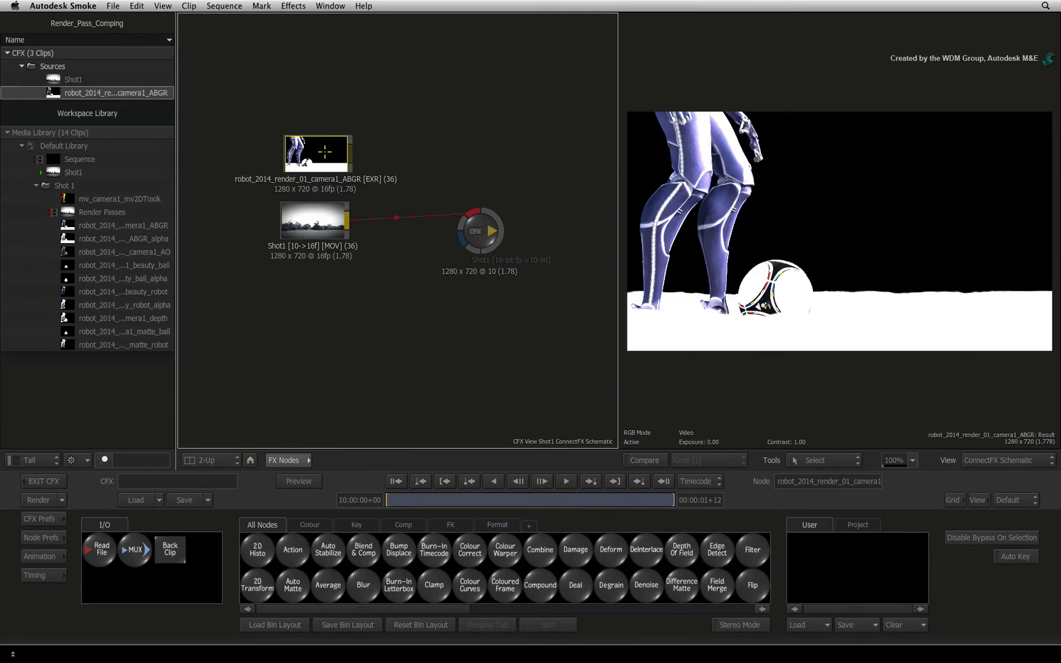
pyautogui.click(331, 209)
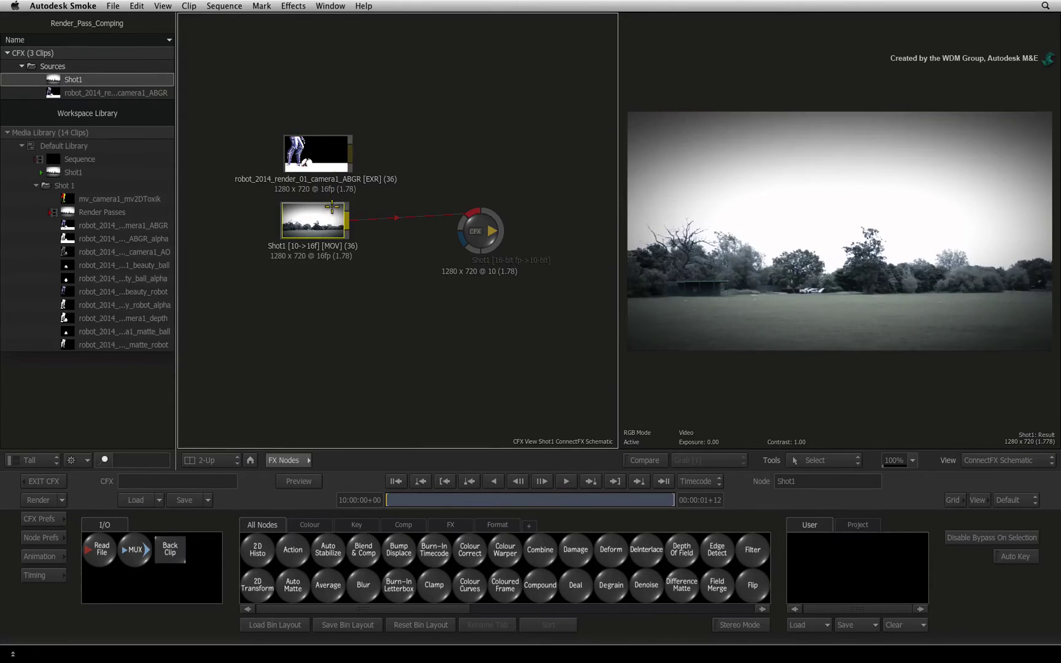
pyautogui.click(333, 146)
pyautogui.click(473, 222)
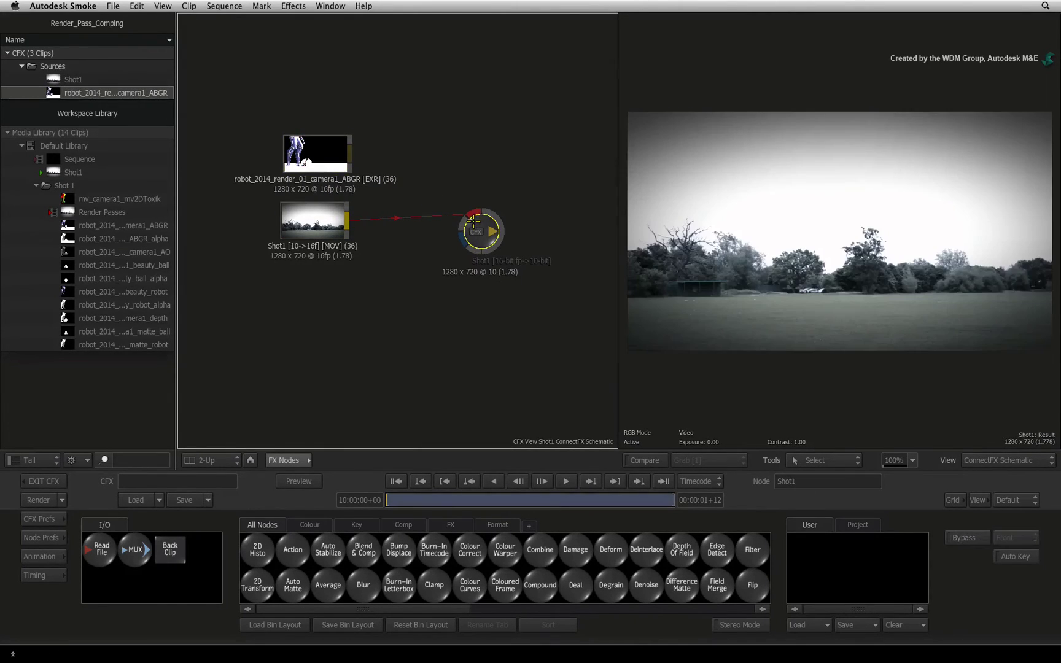
pyautogui.click(387, 325)
# Step: Insert a LUT Editor node from All Nodes inline on the Shot1-to-CFX connection
pyautogui.click(305, 212)
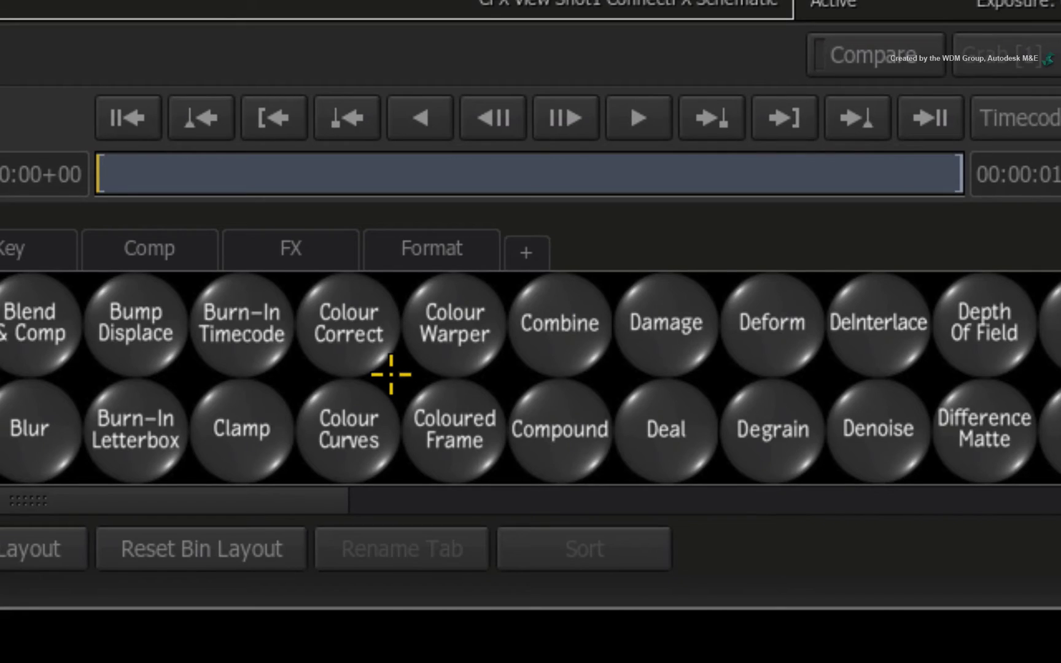
pyautogui.hscroll(10, 484, 567)
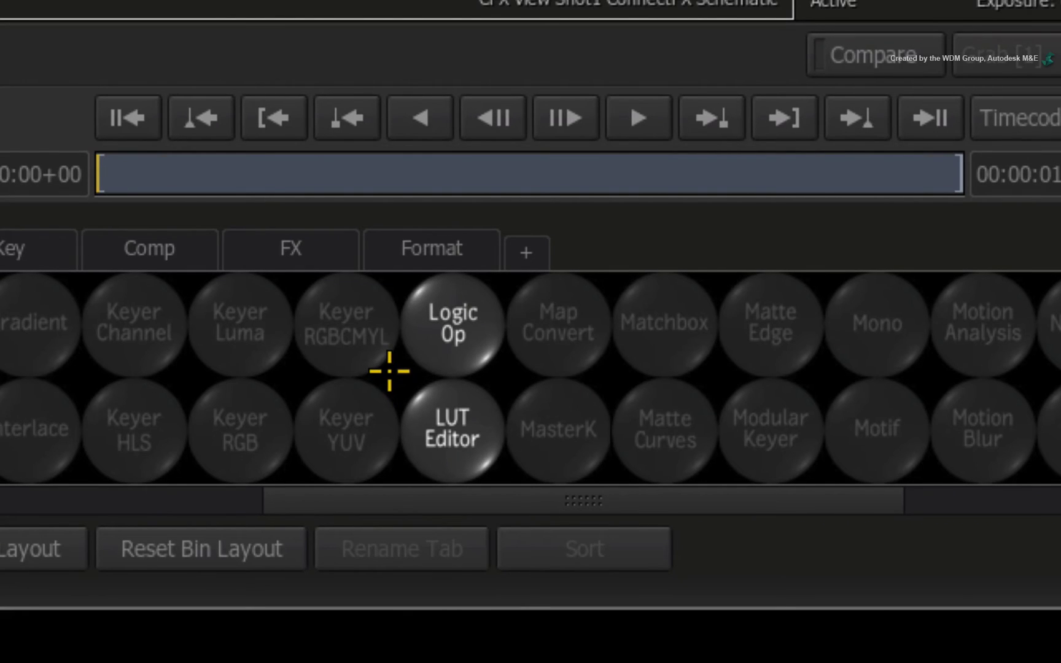
pyautogui.moveTo(457, 431); pyautogui.dragTo(417, 154)
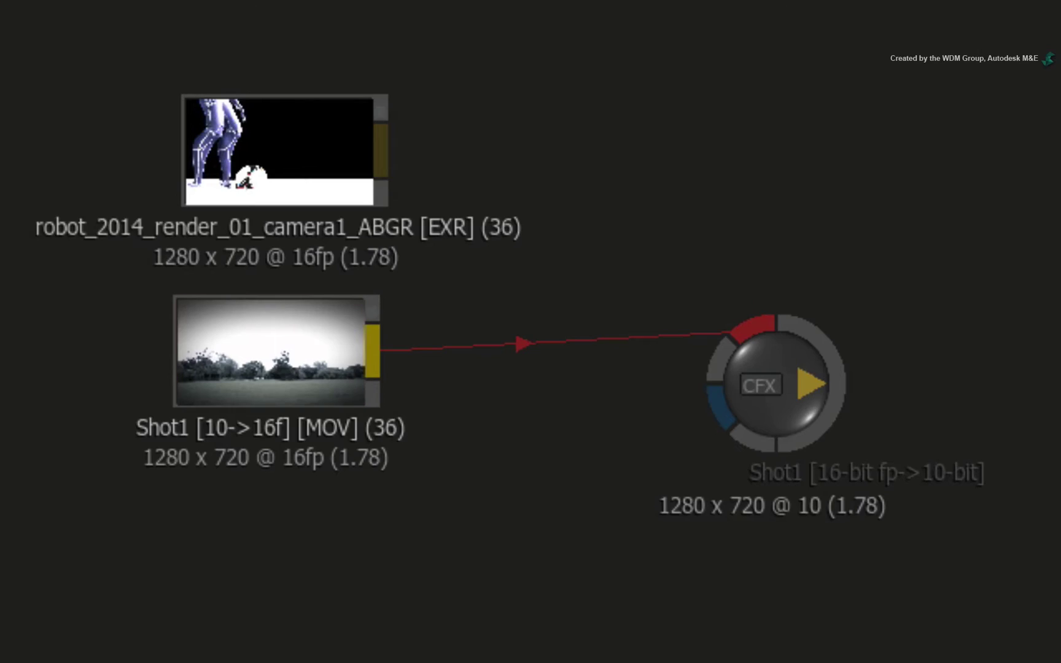
pyautogui.moveTo(482, 662); pyautogui.dragTo(495, 346)
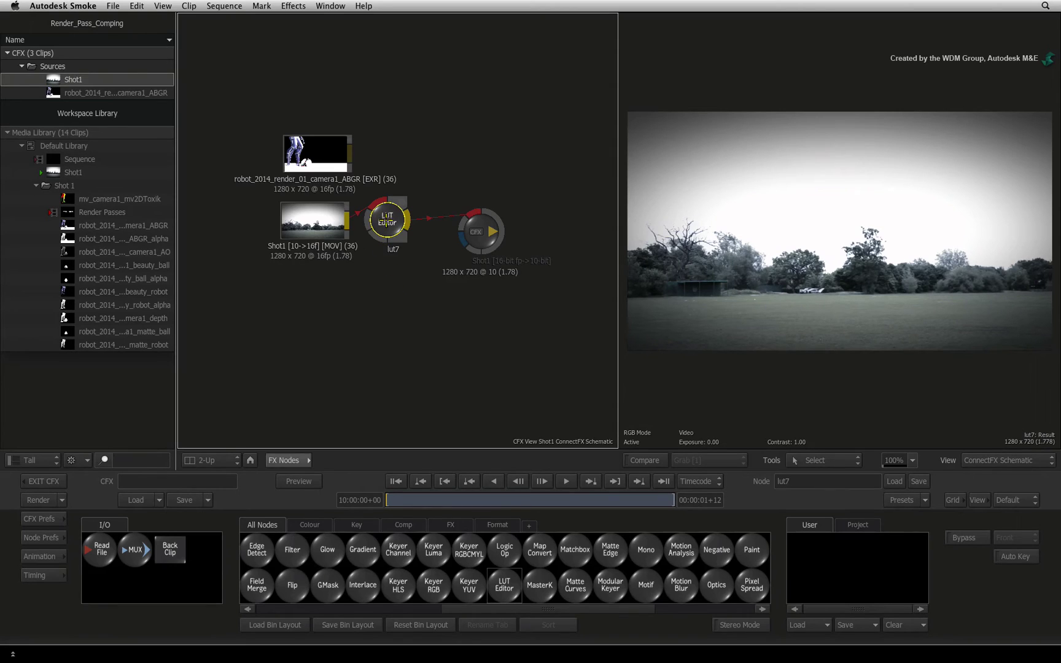
# Step: Switch the lut7 LUT Editor from Gamma to Colour Transform and start a transform import
pyautogui.doubleClick(494, 349)
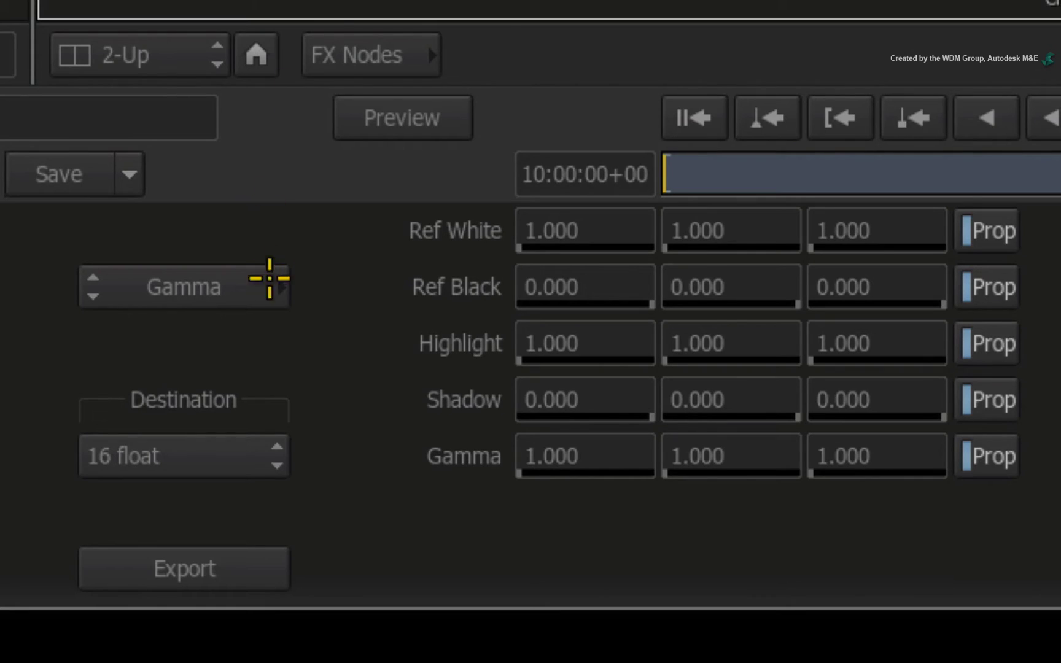
pyautogui.click(269, 285)
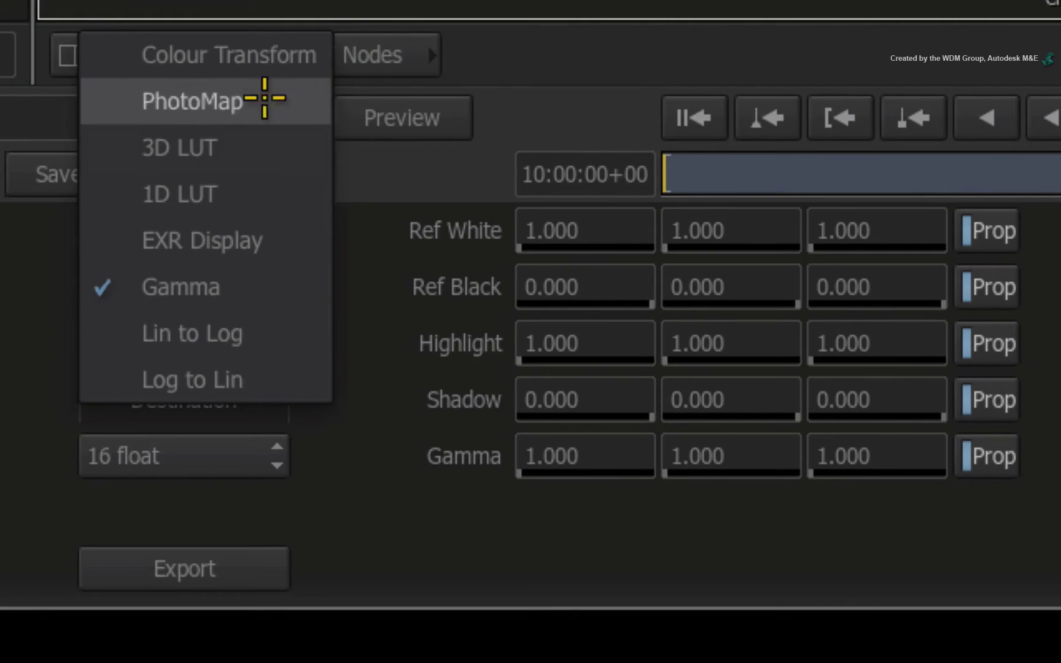
pyautogui.click(265, 54)
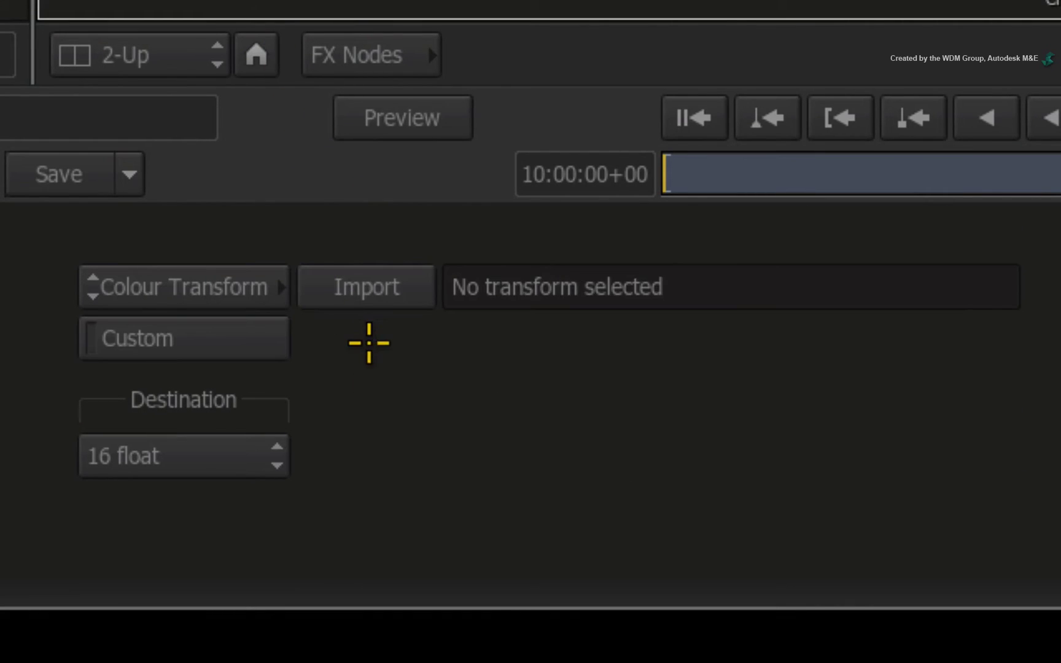
pyautogui.click(396, 285)
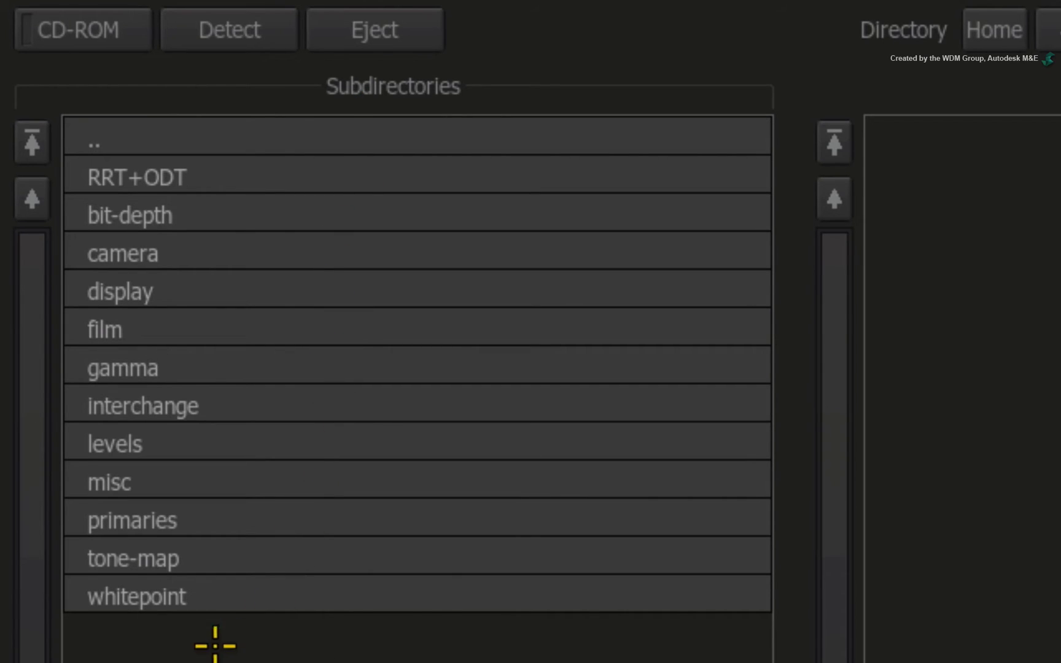
# Step: Import inversePhotoMap_gamma_2.4.ctf from the tone-map folder into the lut7 LUT Editor
pyautogui.click(239, 557)
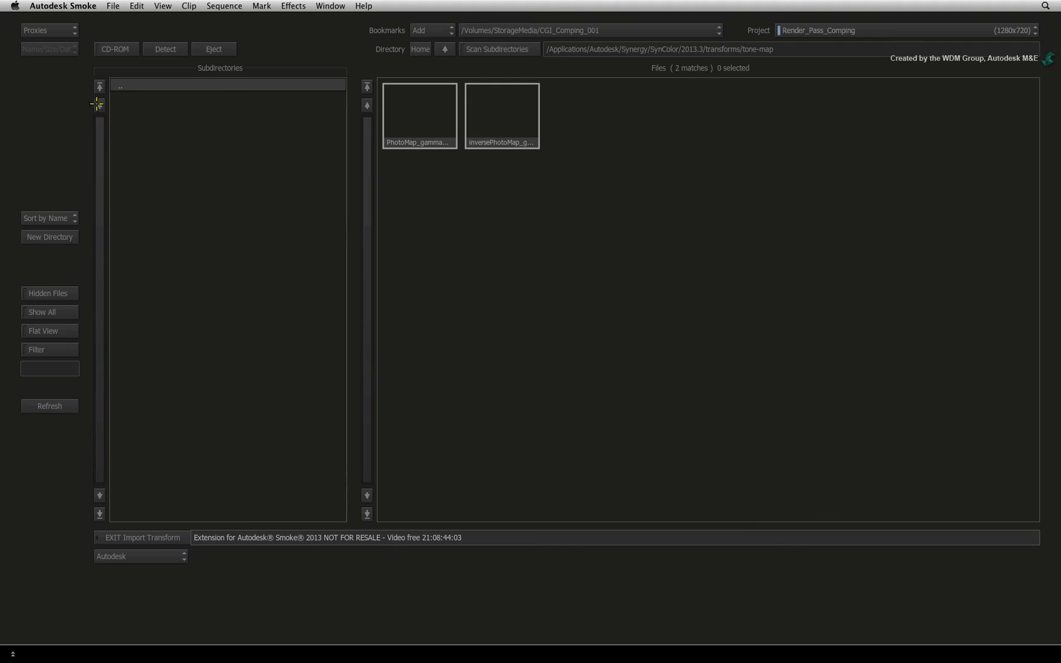
pyautogui.click(66, 30)
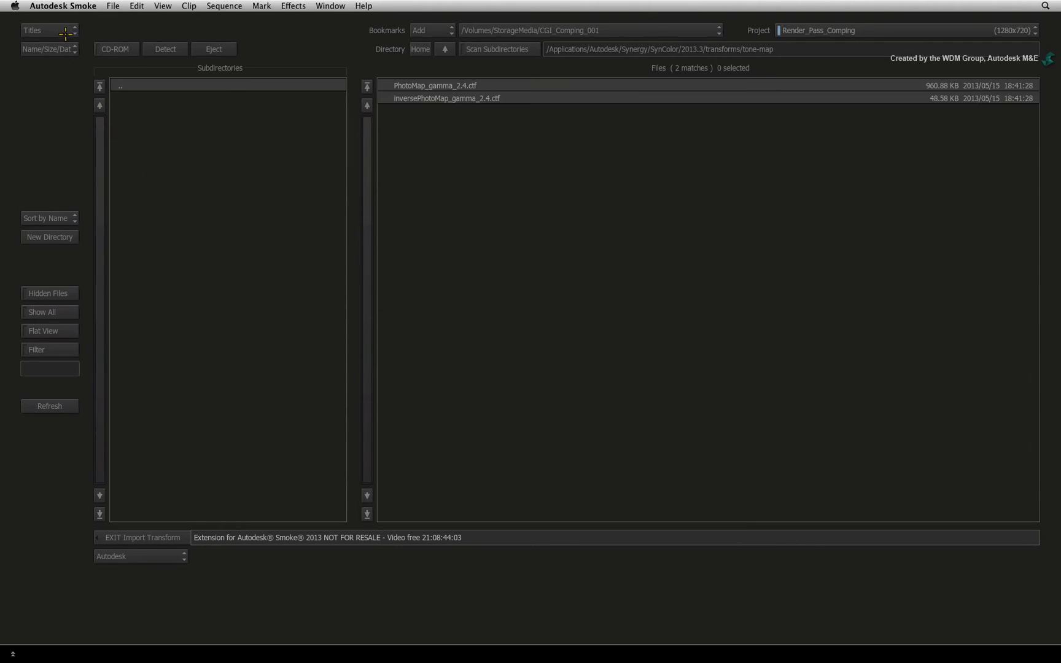
pyautogui.doubleClick(465, 99)
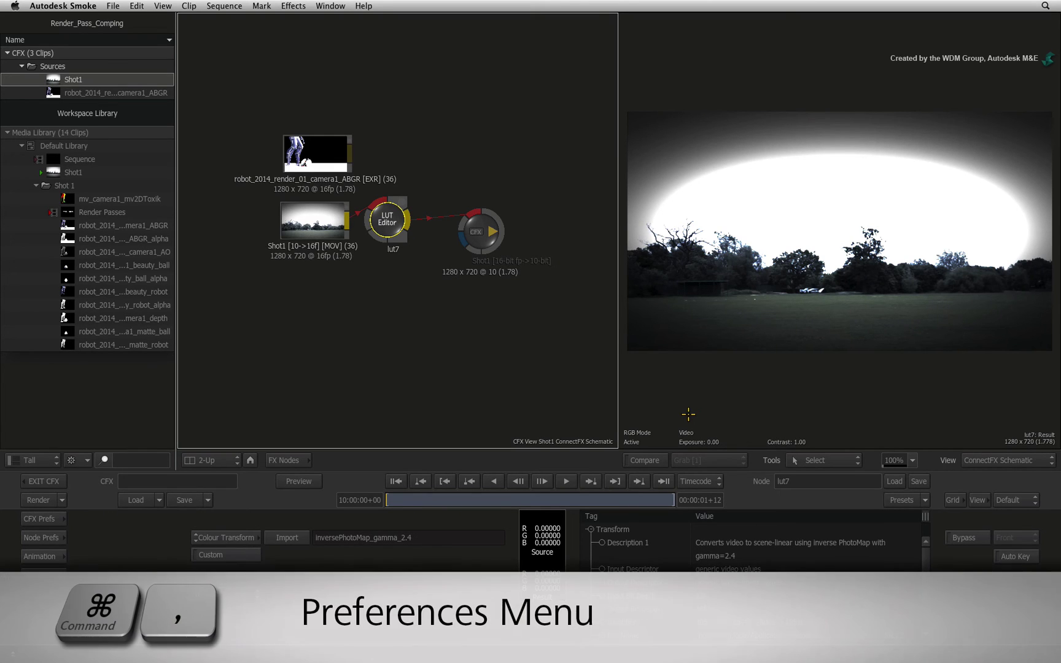
# Step: Open Preferences and go to the LUT tab's 3D LUT & Colour Transform section
pyautogui.press('super+comma')
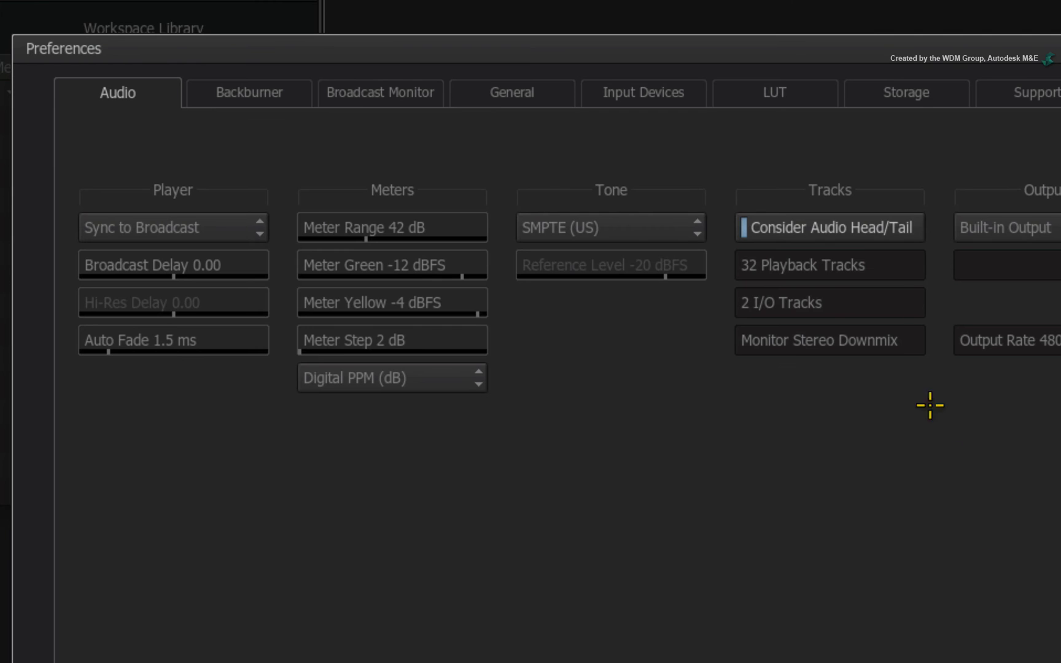
pyautogui.click(820, 97)
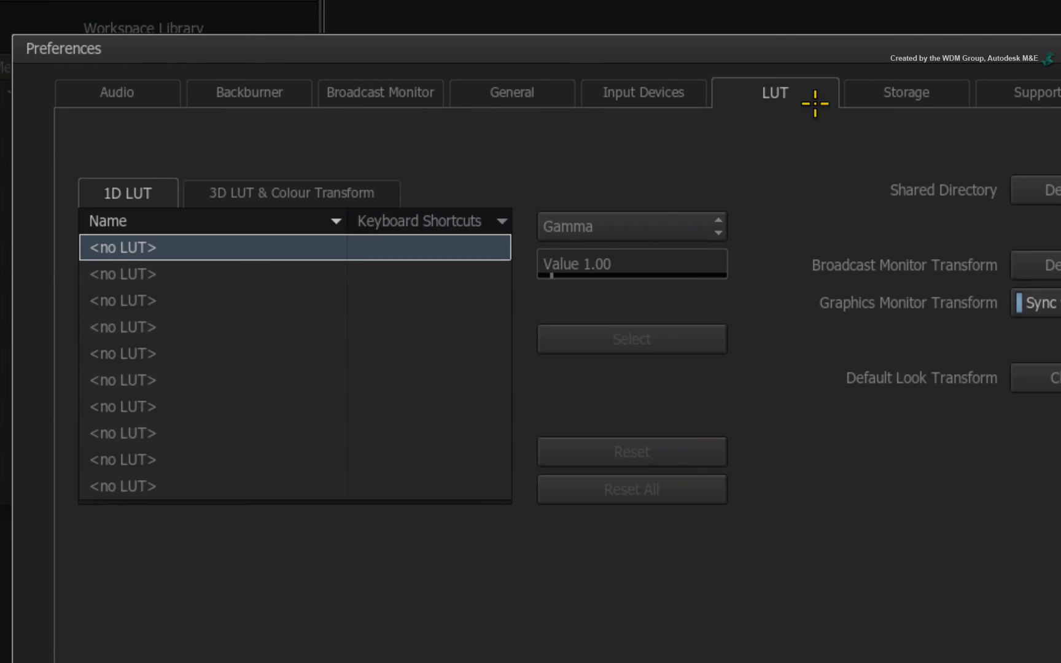
pyautogui.click(387, 188)
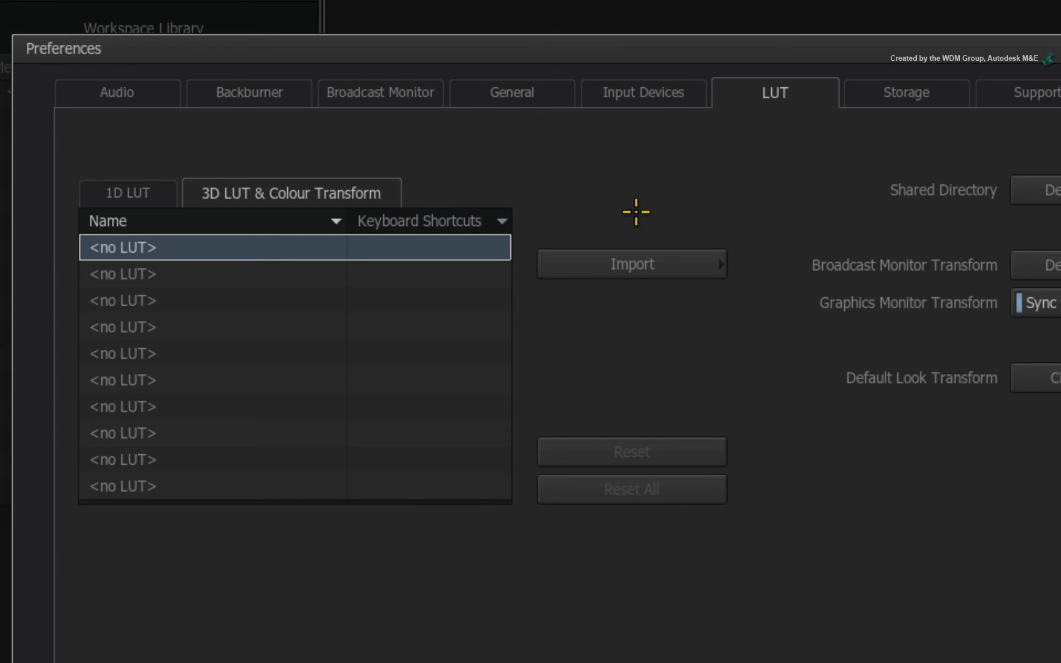
# Step: Start an import, switch the location from Project to Autodesk, and open tone-map
pyautogui.click(660, 266)
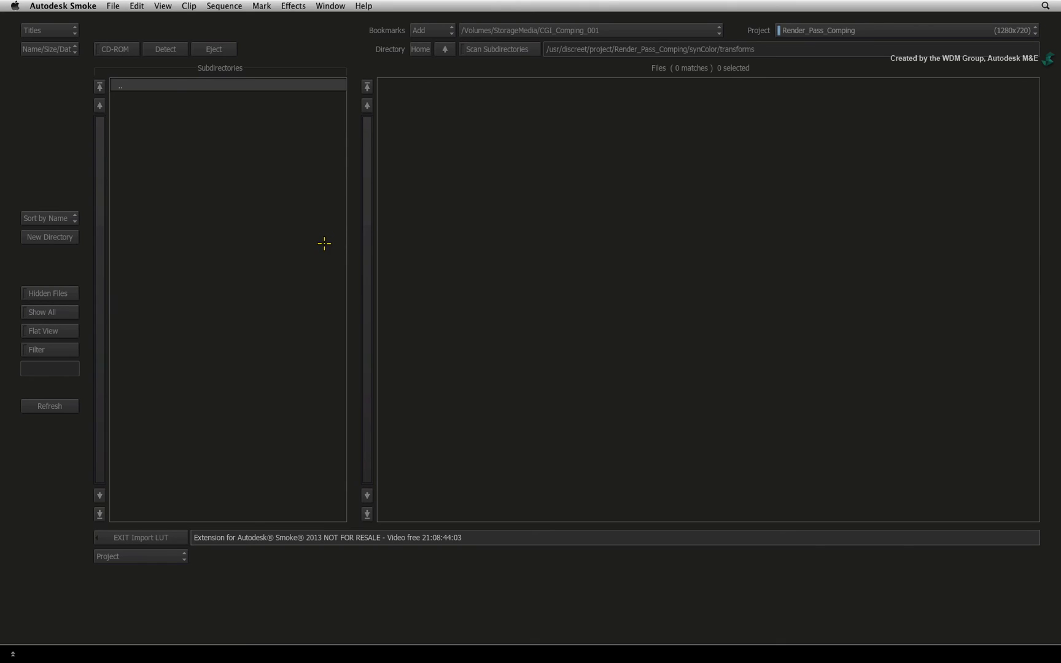
pyautogui.click(171, 559)
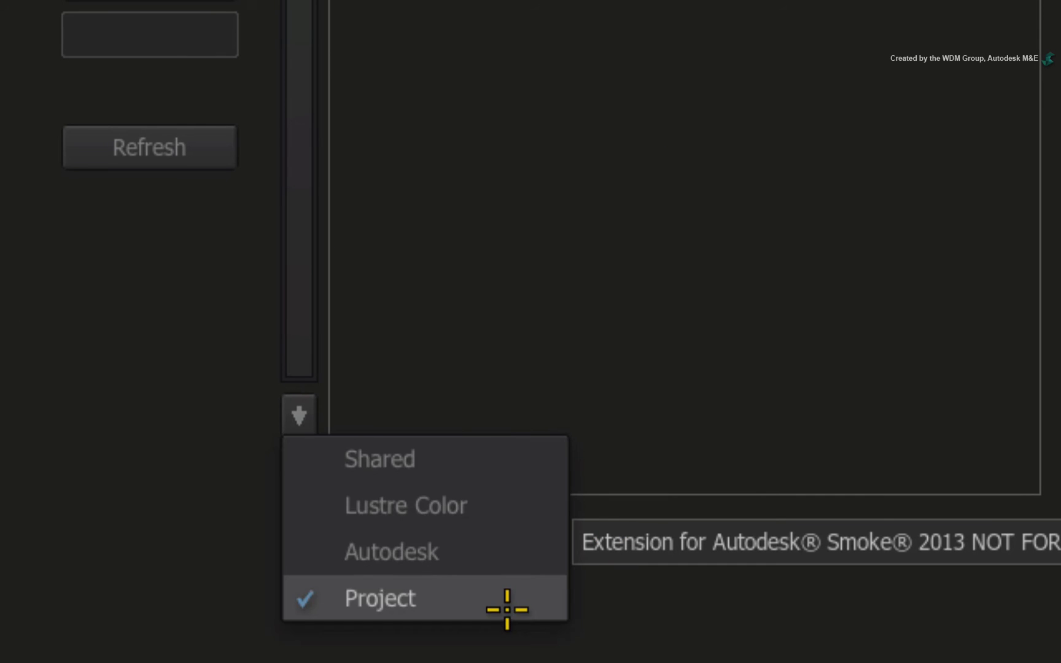
pyautogui.click(514, 554)
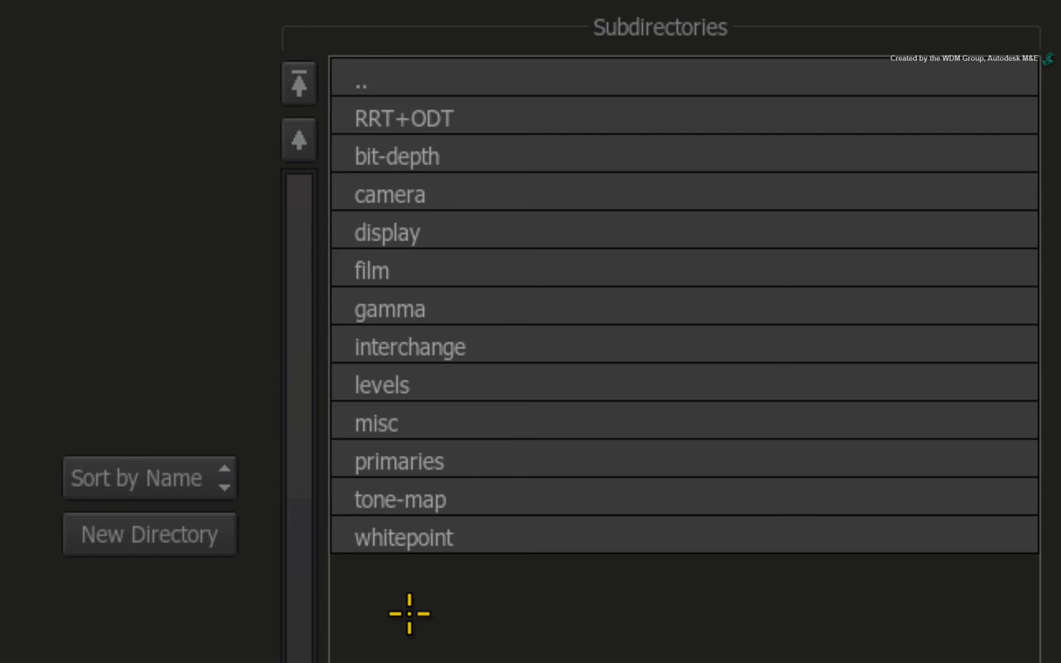
pyautogui.doubleClick(511, 496)
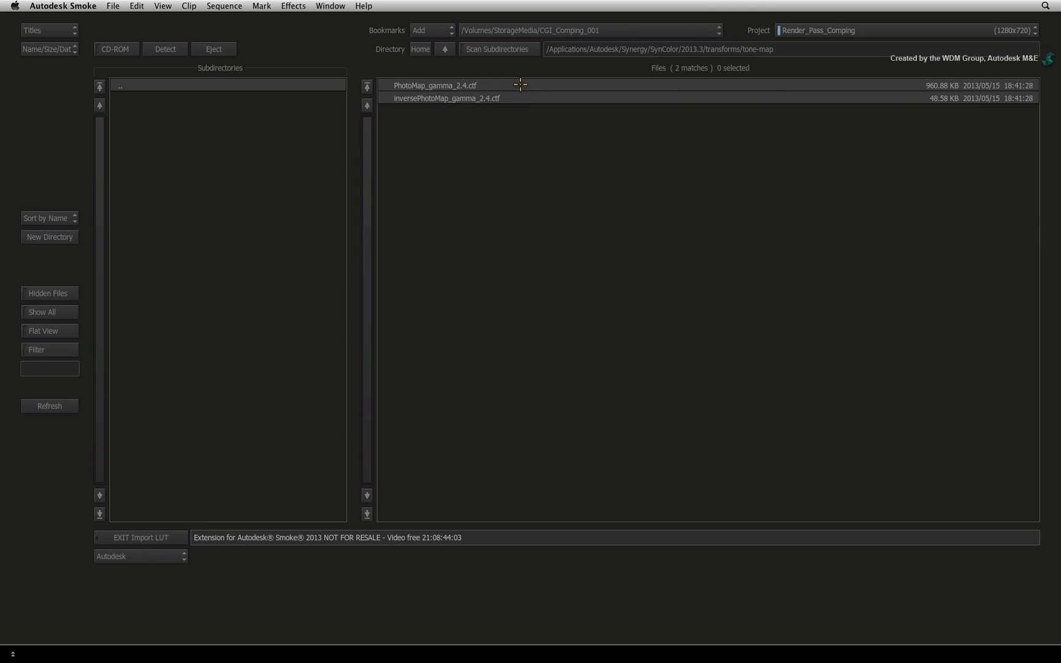
# Step: Import PhotoMap_gamma_2.4.ctf into the first 3D LUT & Colour Transform slot
pyautogui.doubleClick(428, 212)
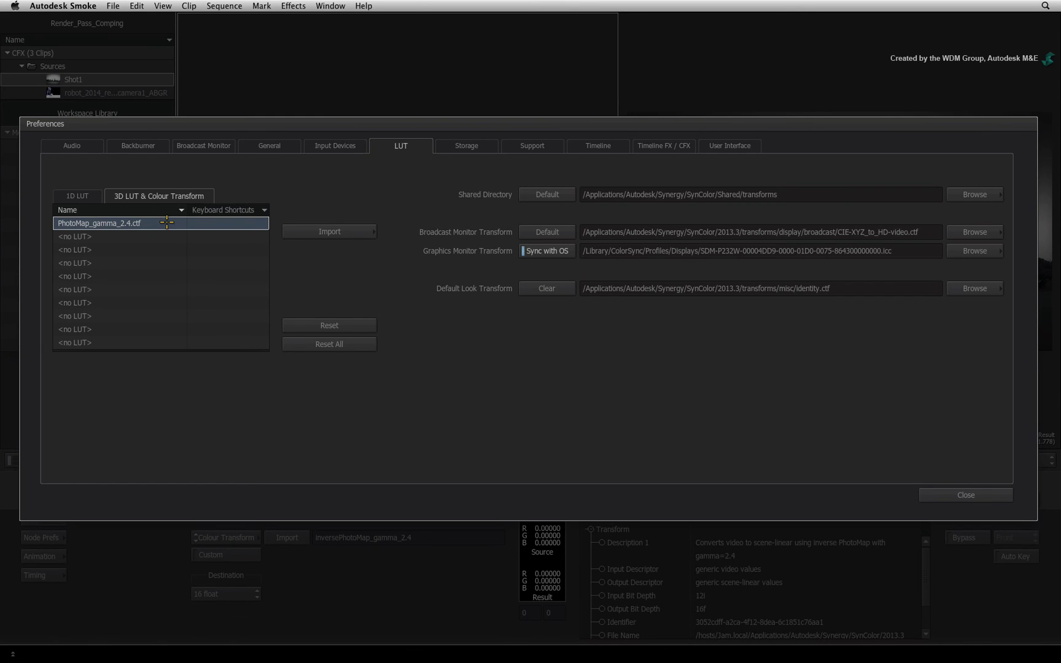
# Step: Close Preferences, set the viewer RGB Mode to Linear (PhotoMap), and view the robot render node
pyautogui.click(946, 495)
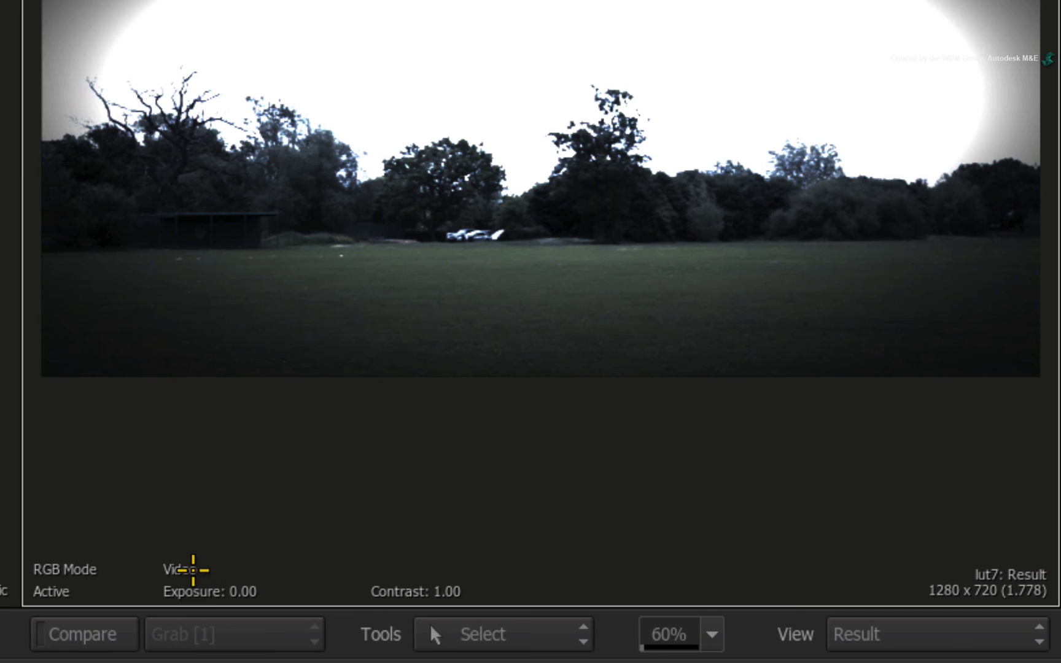
pyautogui.click(693, 432)
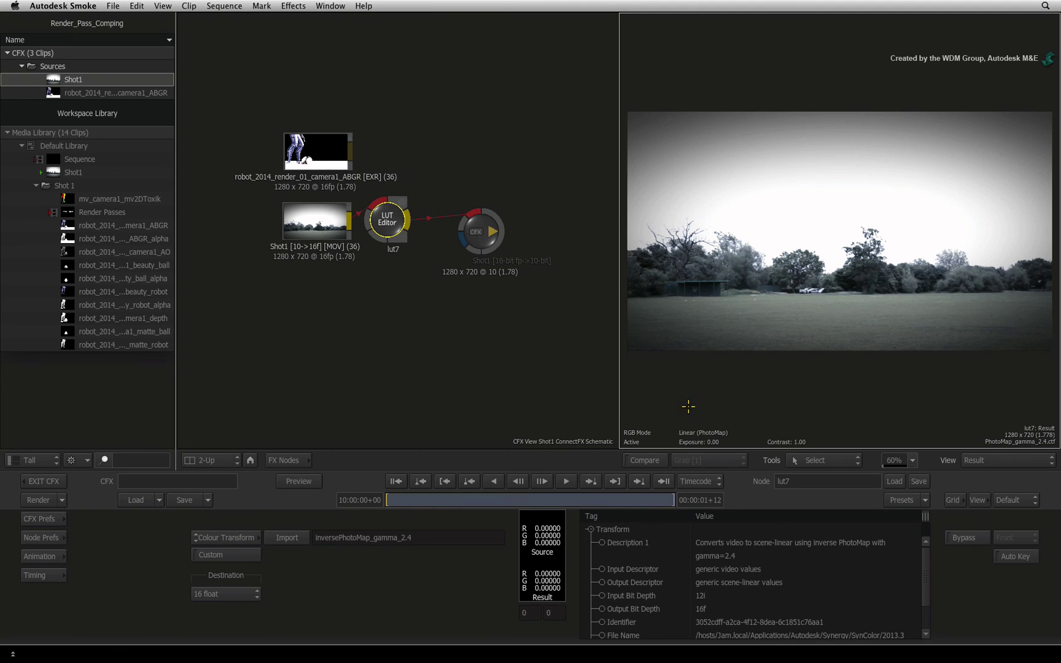
pyautogui.click(321, 146)
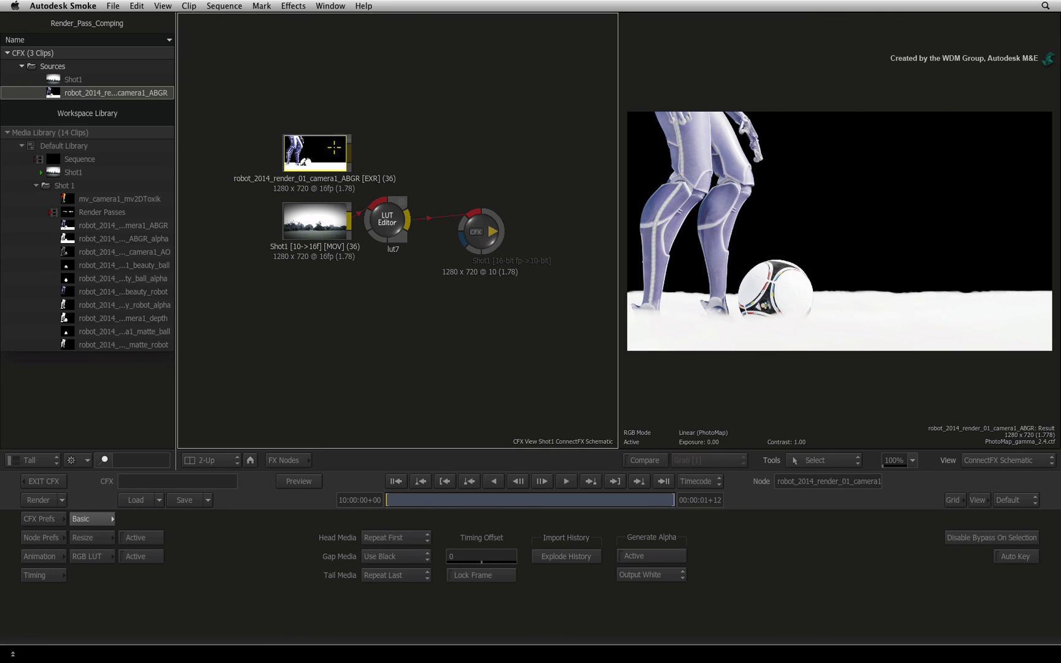
# Step: Select the lut7 LUT Editor node to view its result, keeping the Linear (PhotoMap) display mode
pyautogui.click(388, 218)
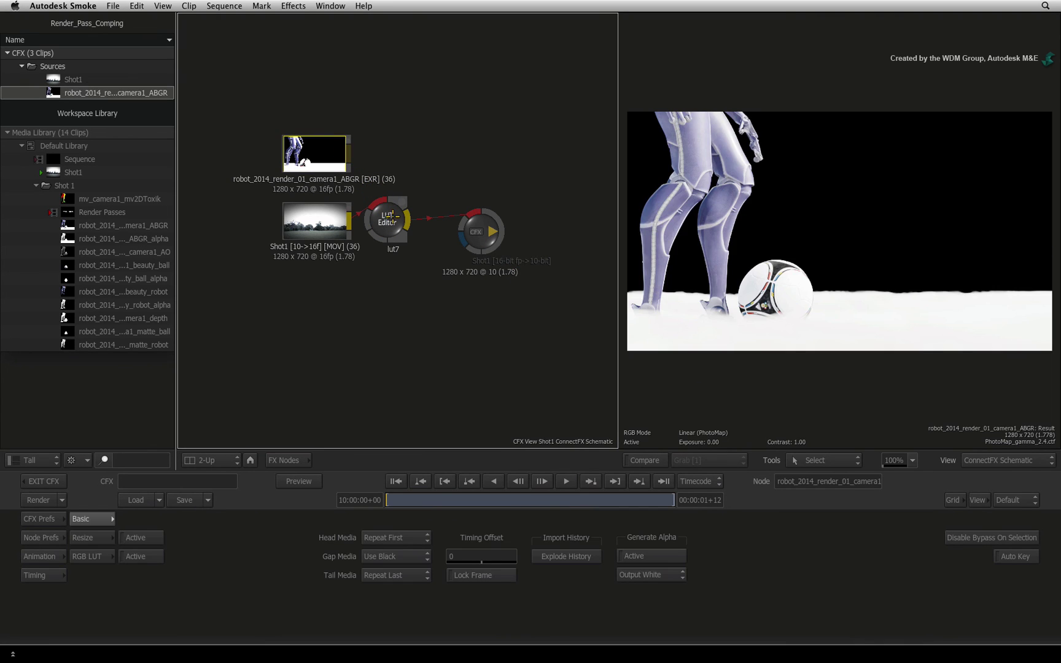
pyautogui.click(390, 216)
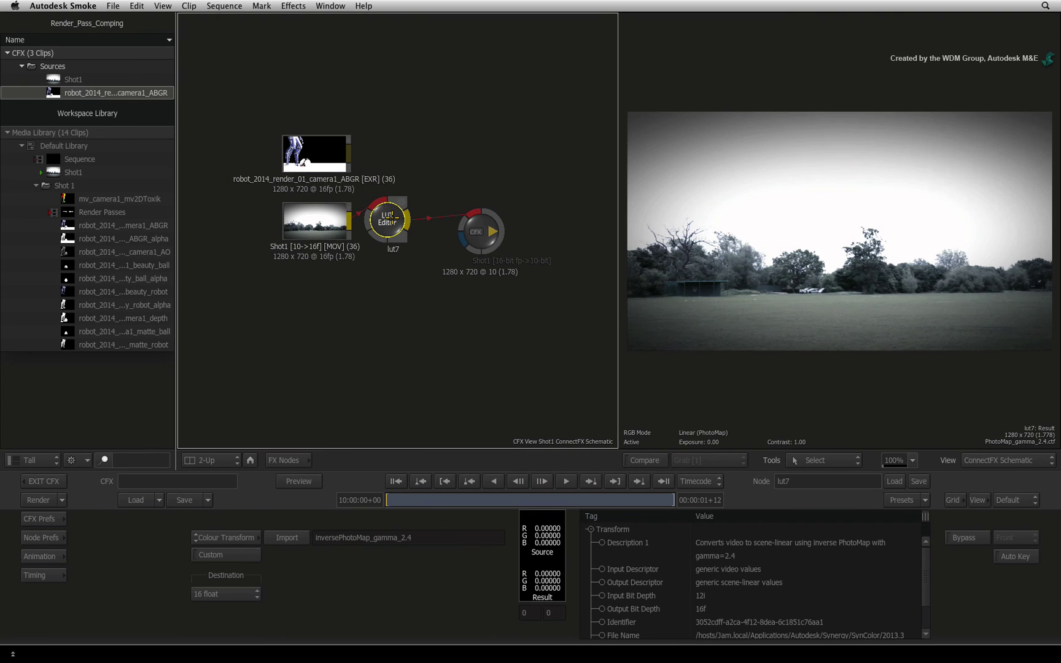
pyautogui.click(330, 147)
pyautogui.click(395, 210)
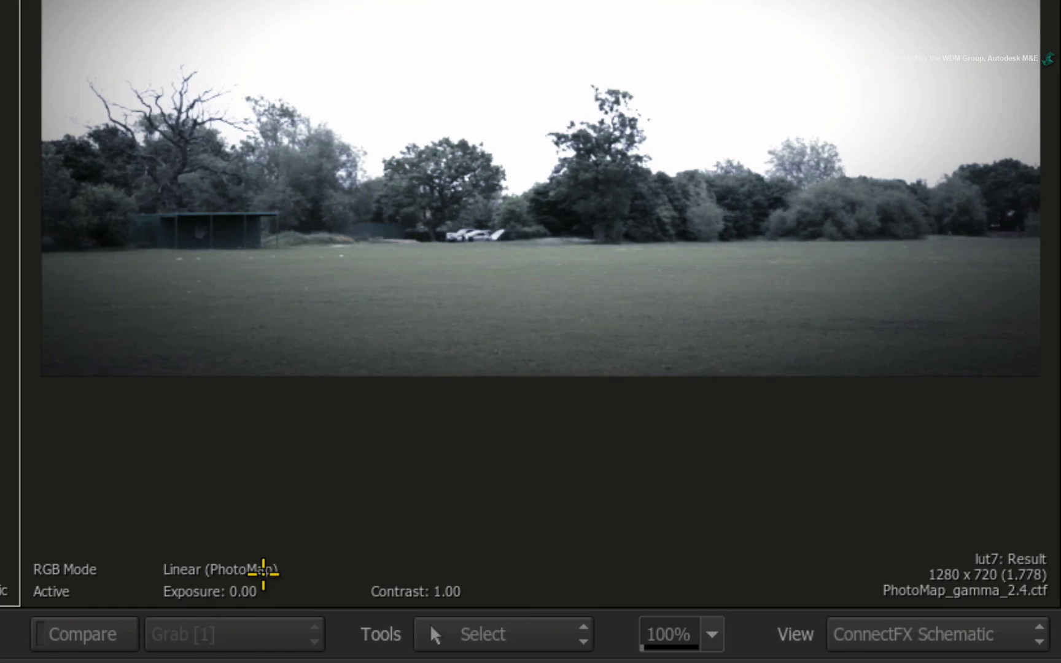
pyautogui.click(263, 574)
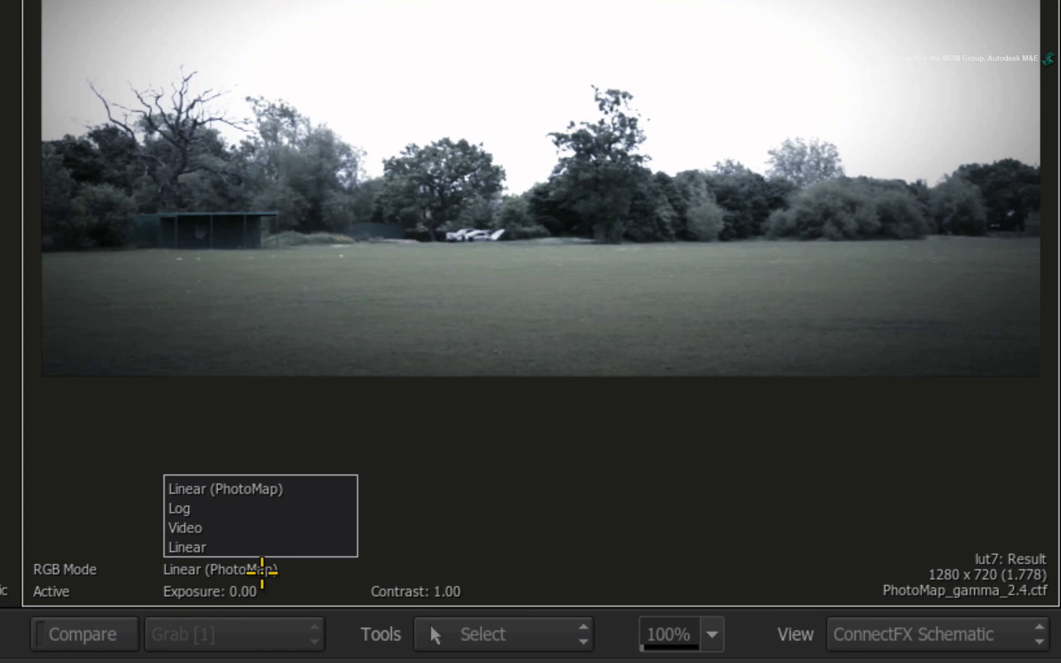
pyautogui.click(302, 490)
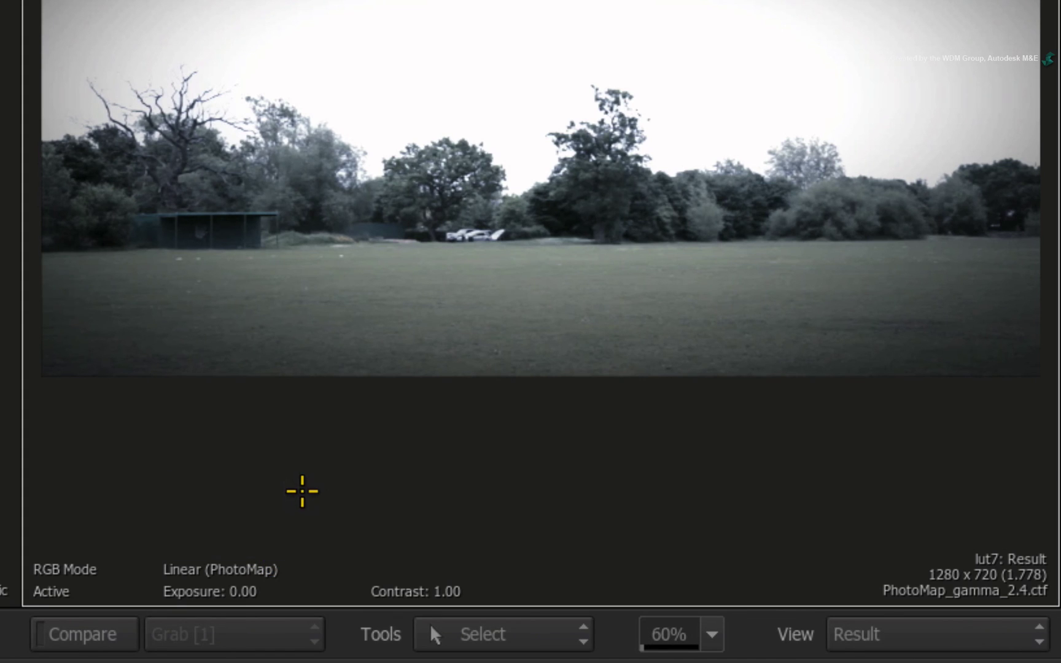